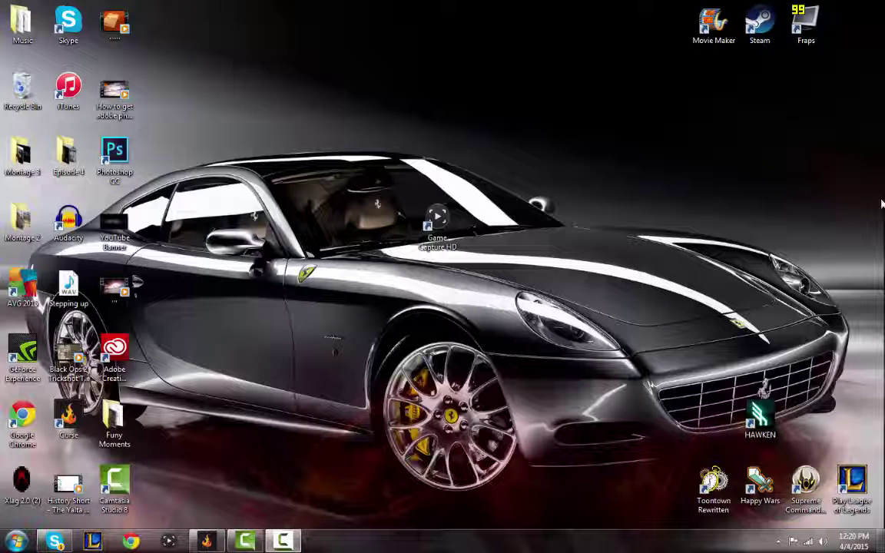
{"action": "left_click_drag", "start_coordinate": [543, 141], "coordinate": [343, 337]}
{"action": "left_click", "coordinate": [476, 205]}
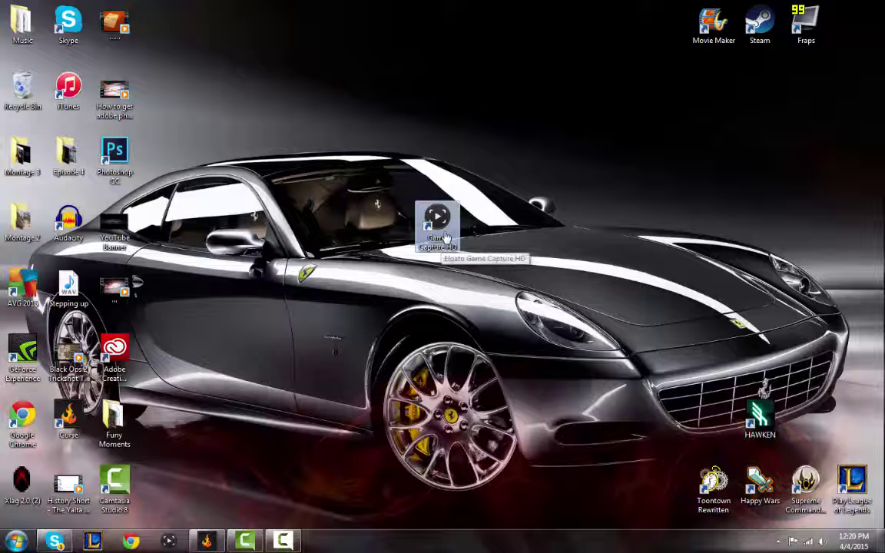
{"action": "left_click_drag", "start_coordinate": [481, 272], "coordinate": [357, 158]}
{"action": "left_click", "coordinate": [414, 259]}
Step: Move the Game Capture HD shortcut higher up on the desktop
{"action": "left_click_drag", "start_coordinate": [428, 214], "coordinate": [424, 124]}
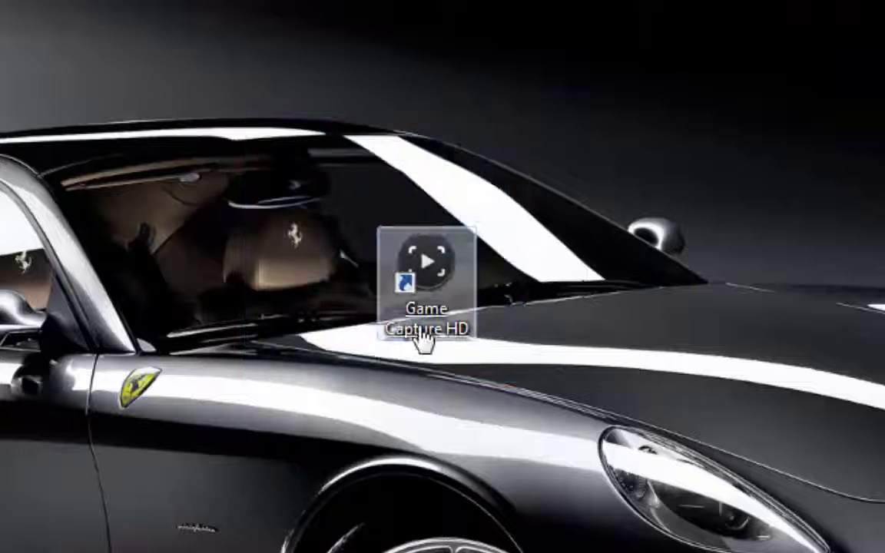
{"action": "left_click_drag", "start_coordinate": [398, 60], "coordinate": [426, 157]}
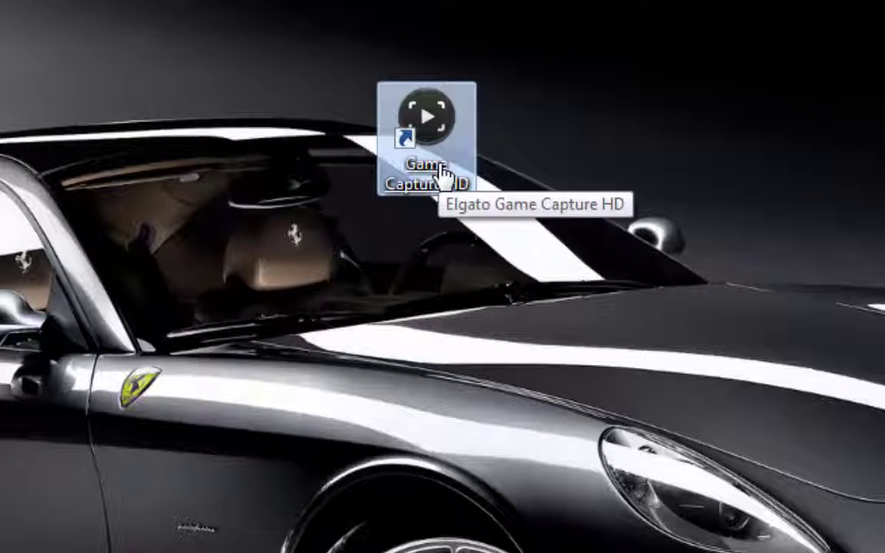
{"action": "left_click", "coordinate": [407, 350]}
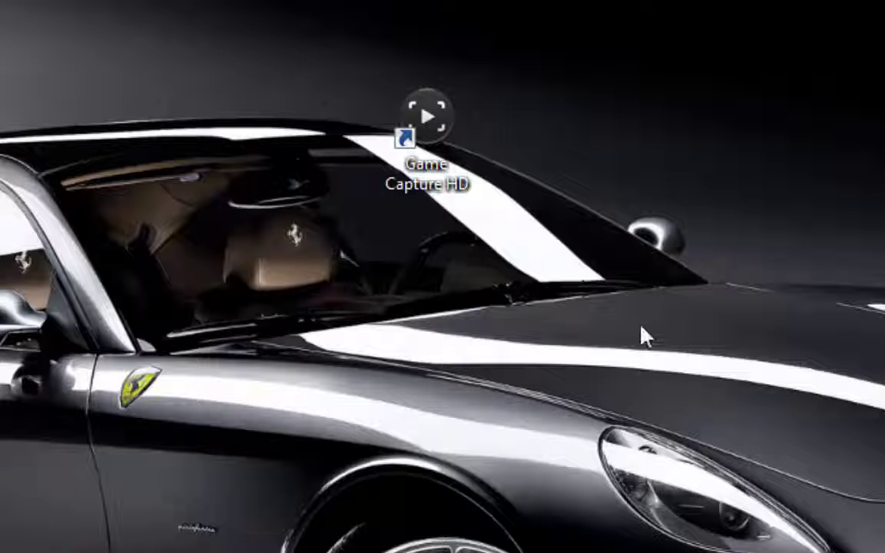
{"action": "left_click", "coordinate": [444, 185]}
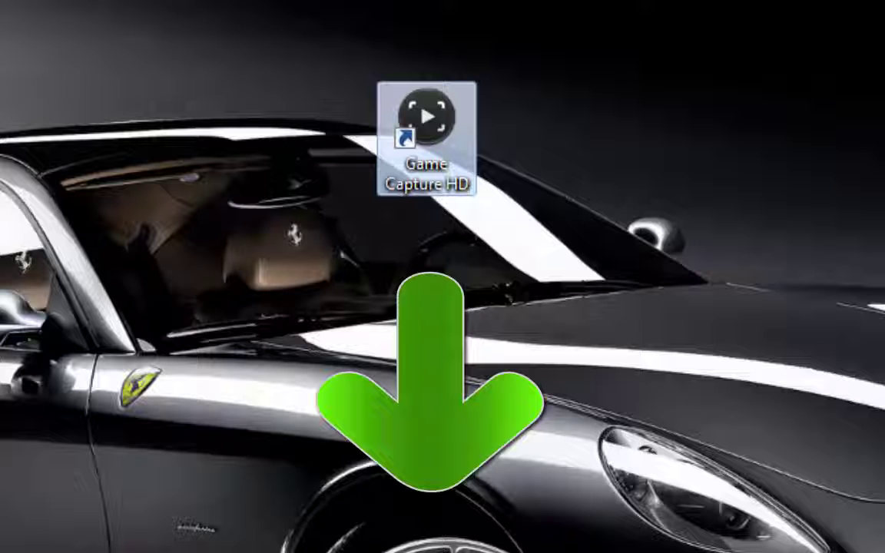
Step: Launch Game Capture HD from its desktop shortcut and reposition its window on the desktop
{"action": "double_click", "coordinate": [471, 170]}
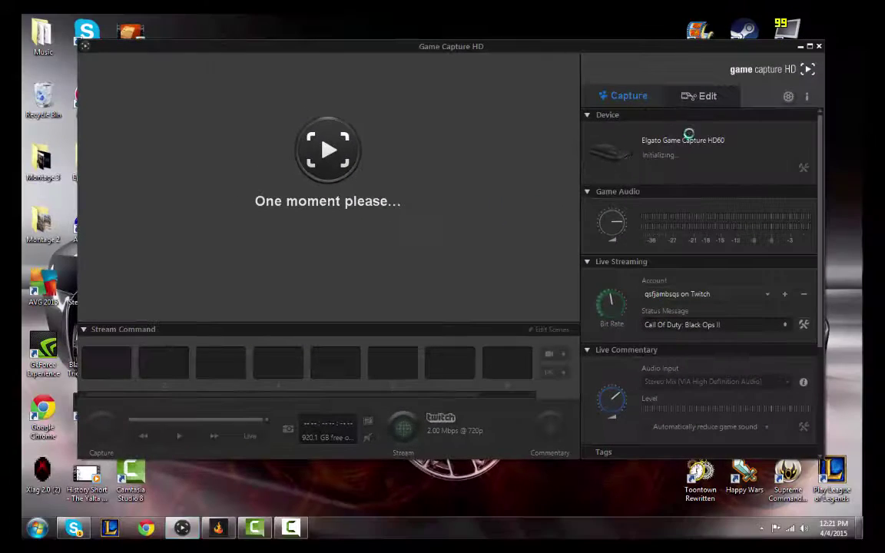
{"action": "left_click_drag", "start_coordinate": [640, 52], "coordinate": [624, 35]}
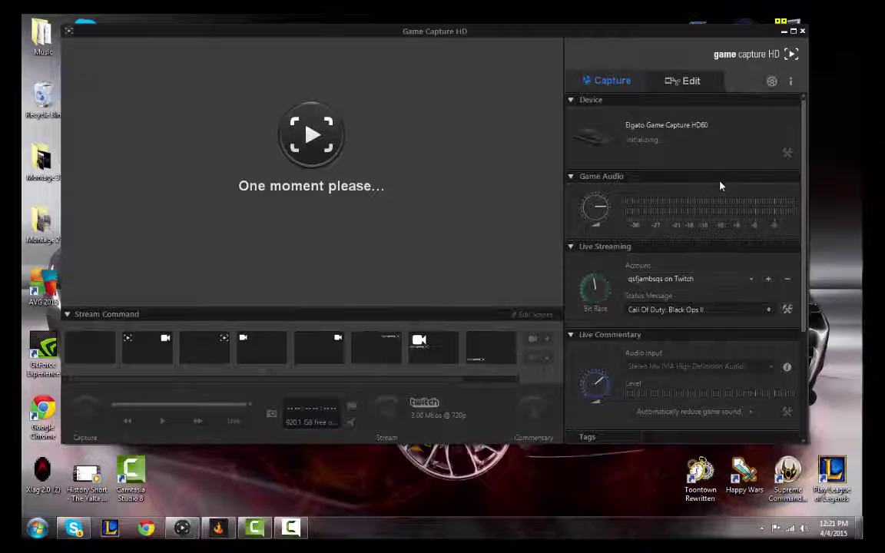
{"action": "left_click_drag", "start_coordinate": [551, 33], "coordinate": [515, 39]}
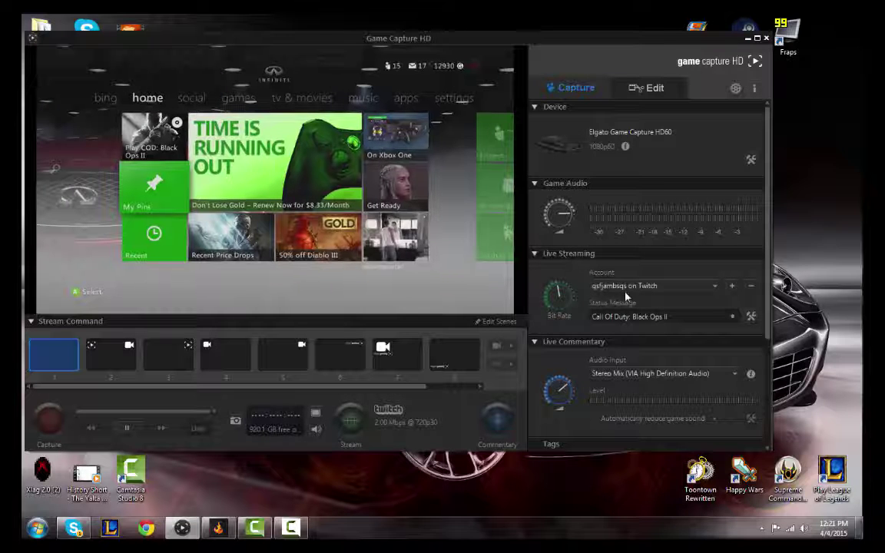
Step: Bring up the dialog for adding a Twitch account to live streaming and dismiss it without entering anything
{"action": "left_click", "coordinate": [630, 289]}
{"action": "left_click", "coordinate": [628, 291]}
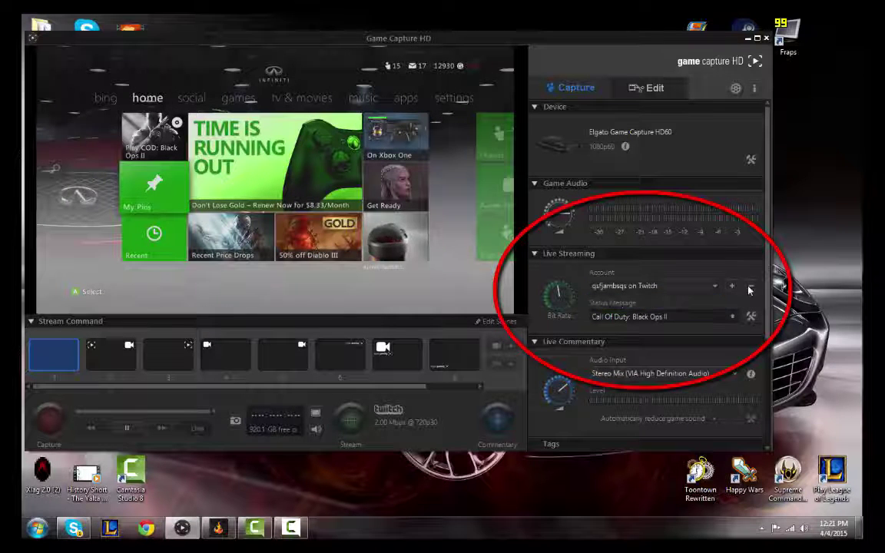
{"action": "left_click", "coordinate": [731, 288]}
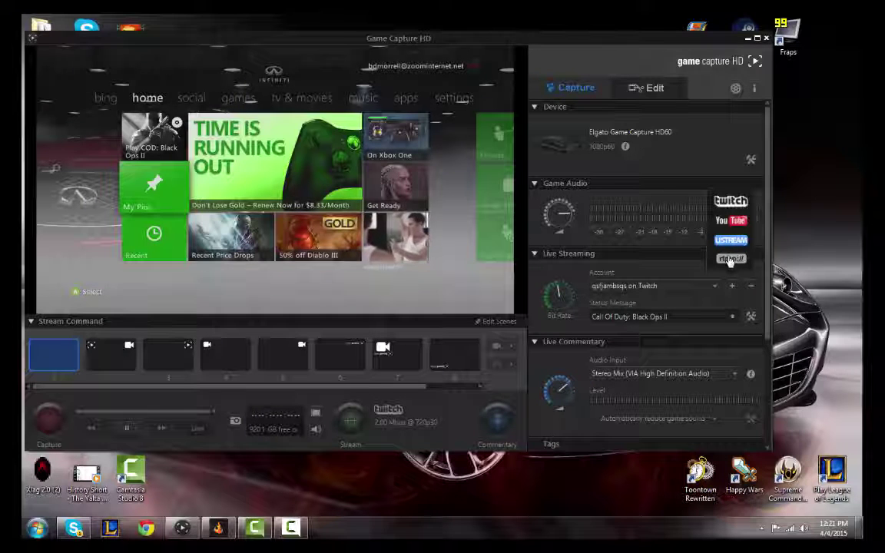
{"action": "left_click", "coordinate": [731, 203]}
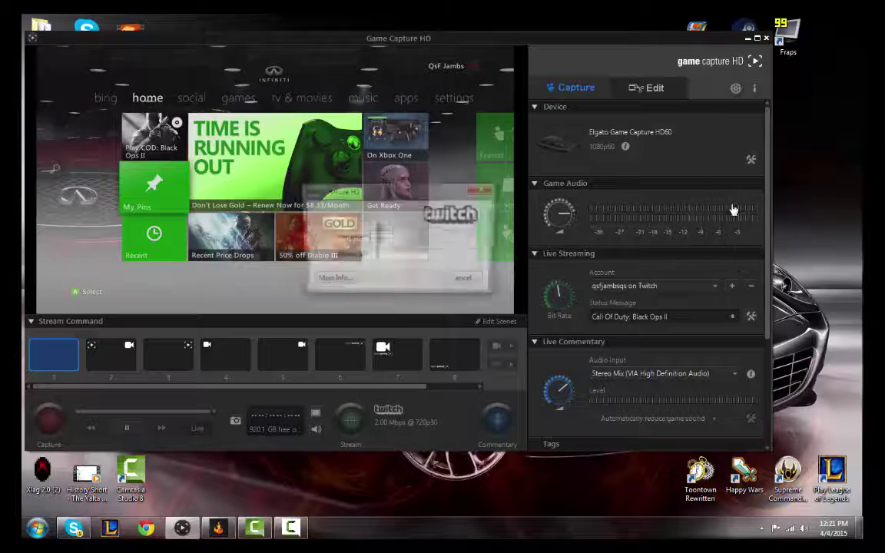
{"action": "left_click", "coordinate": [484, 189]}
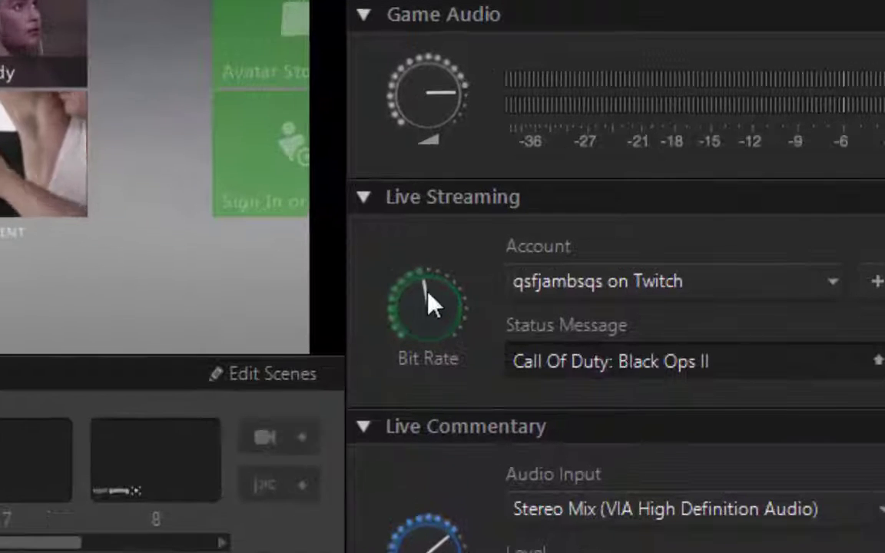
Step: Lower the live streaming bit rate to 1.50 Mbps and set the commentary audio input to Microphone (USB Audio Device)
{"action": "left_click_drag", "start_coordinate": [430, 301], "coordinate": [405, 276]}
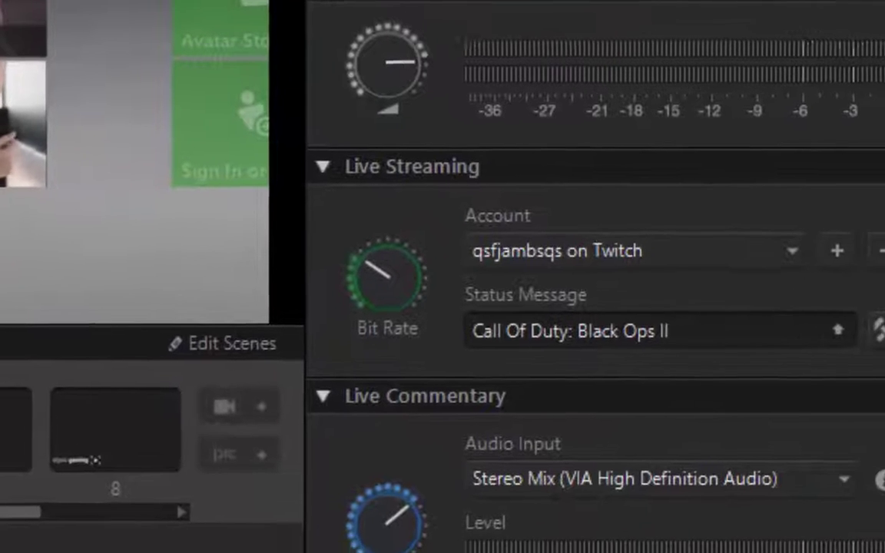
{"action": "scroll", "coordinate": [768, 254], "scroll_direction": "down", "scroll_amount": 3}
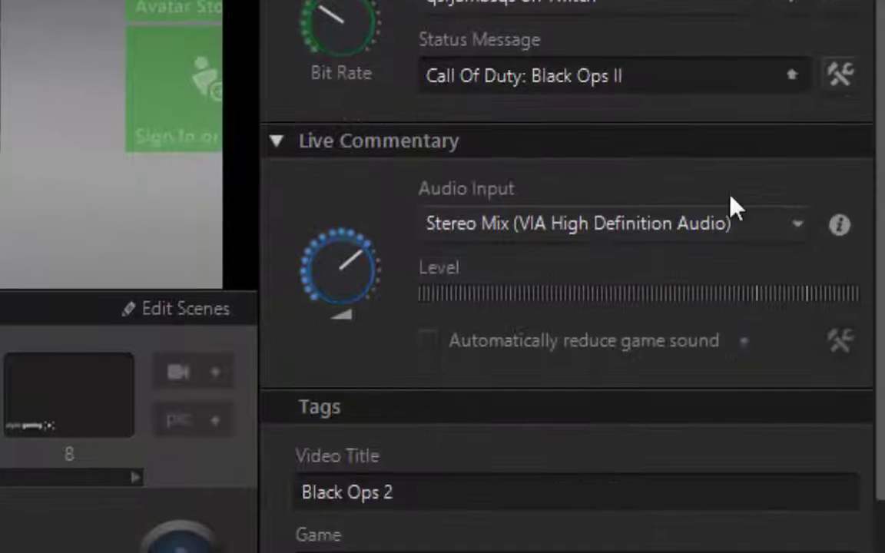
{"action": "left_click", "coordinate": [749, 261]}
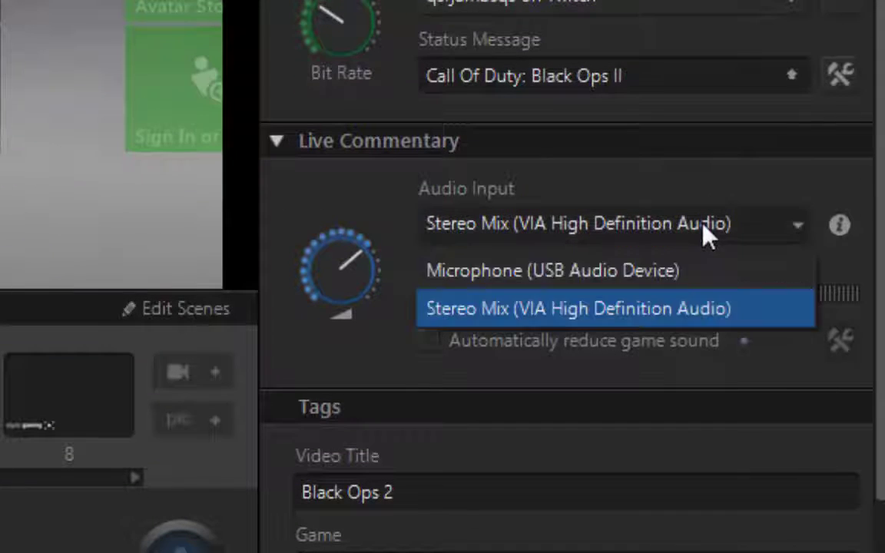
{"action": "left_click", "coordinate": [530, 271]}
{"action": "left_click", "coordinate": [496, 223]}
{"action": "left_click", "coordinate": [538, 269]}
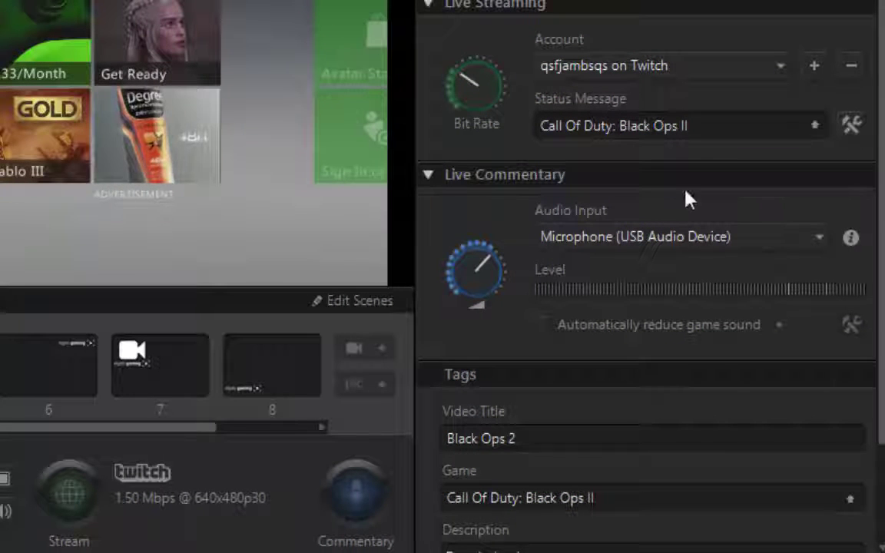
Step: Choose the existing Twitch account as the live streaming account
{"action": "scroll", "coordinate": [688, 197], "scroll_direction": "up", "scroll_amount": 3}
{"action": "left_click", "coordinate": [634, 238]}
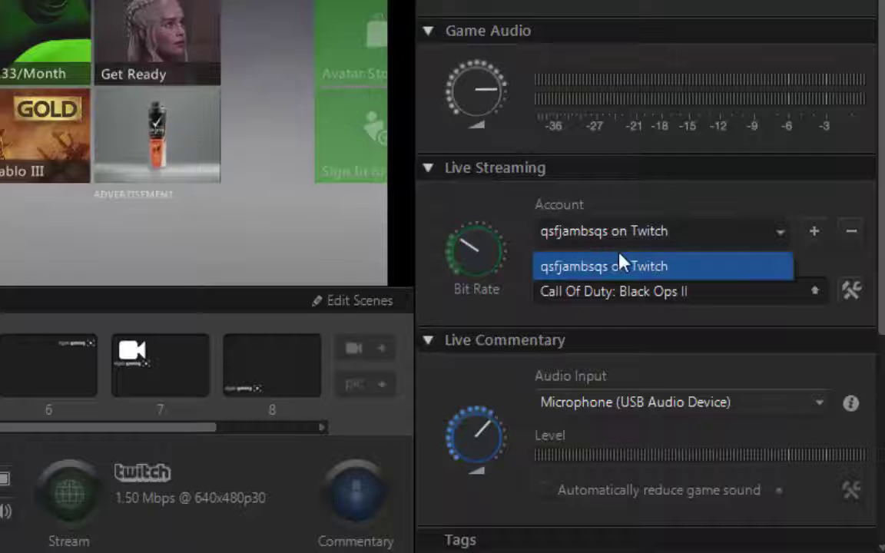
{"action": "left_click", "coordinate": [593, 268]}
{"action": "left_click", "coordinate": [582, 235]}
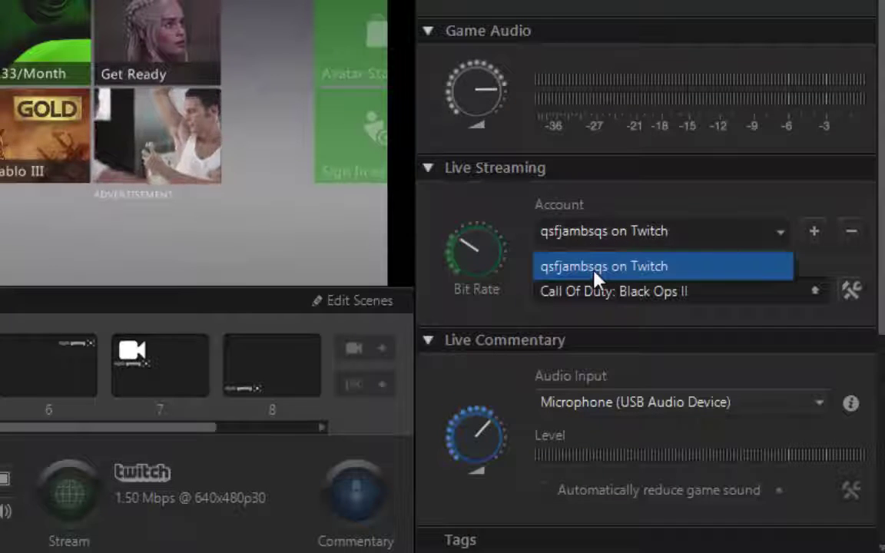
{"action": "left_click", "coordinate": [593, 267]}
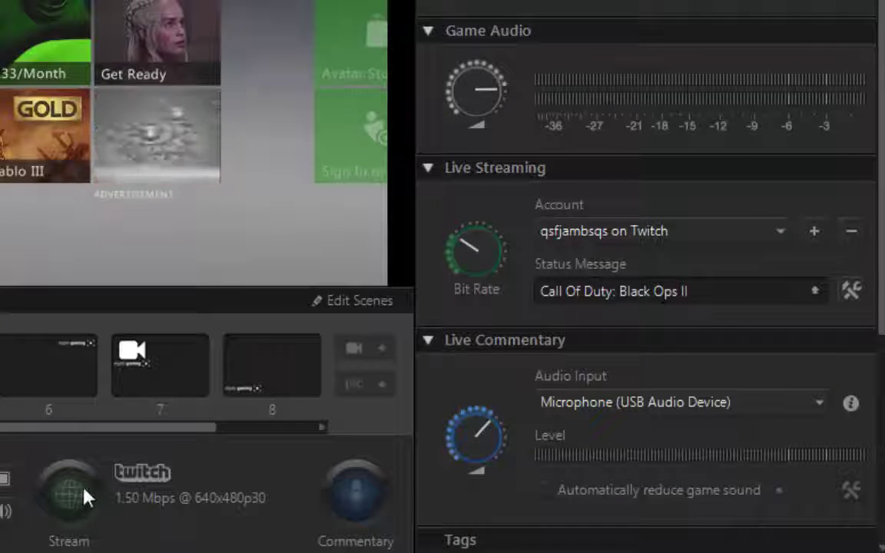
Step: Highlight the live stream's status message text without editing it
{"action": "left_click", "coordinate": [615, 292]}
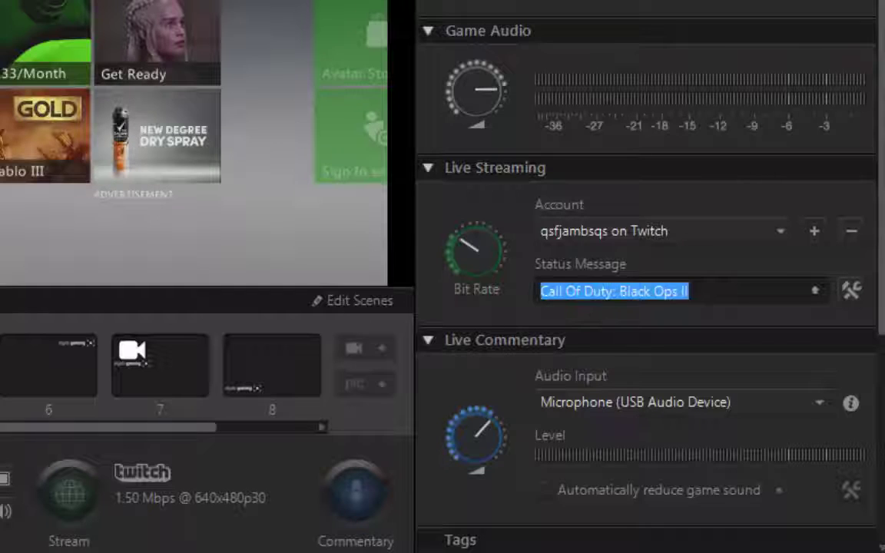
{"action": "left_click", "coordinate": [706, 291]}
{"action": "left_click_drag", "start_coordinate": [706, 292], "coordinate": [538, 291]}
{"action": "left_click", "coordinate": [703, 291]}
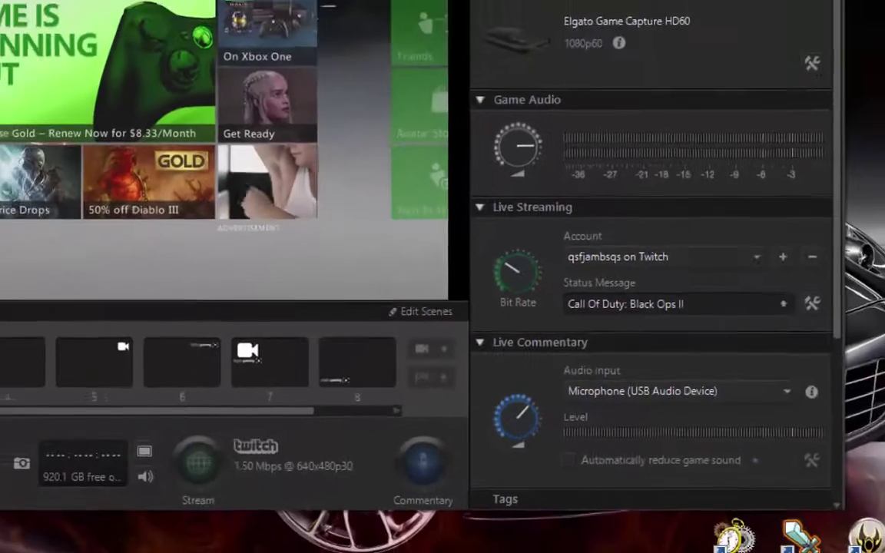
{"action": "right_click", "coordinate": [130, 541]}
{"action": "left_click", "coordinate": [136, 455]}
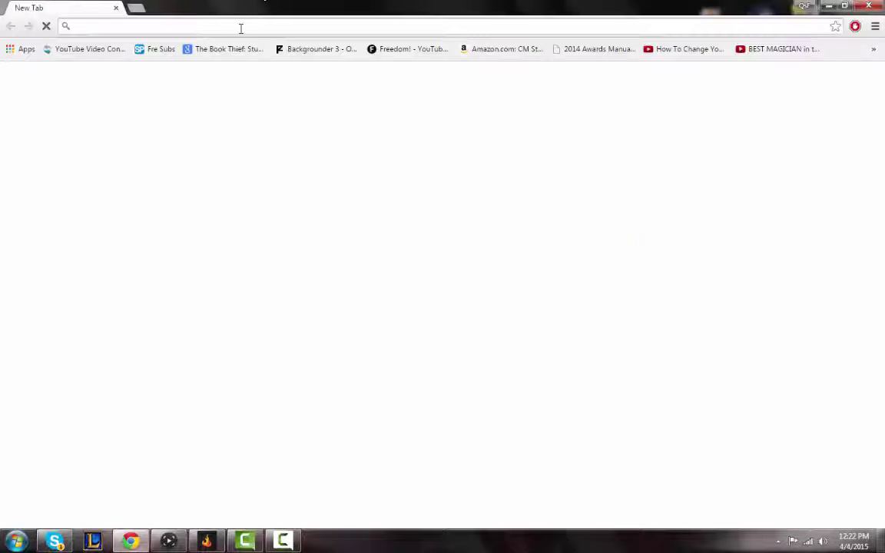
{"action": "type", "text": "twit"}
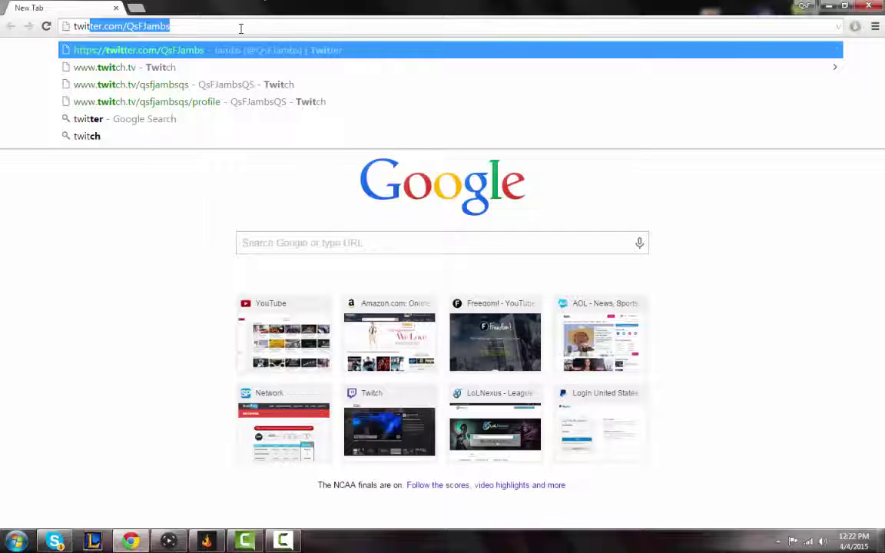
{"action": "type", "text": "ch.t"}
{"action": "key", "text": "Return"}
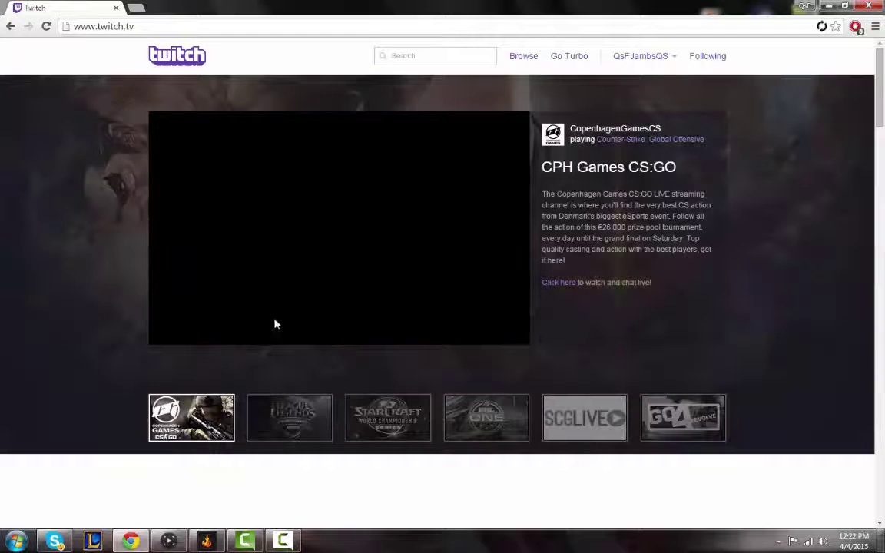
Step: Browse the featured games on the Twitch home page
{"action": "scroll", "coordinate": [494, 450], "scroll_direction": "down", "scroll_amount": 6}
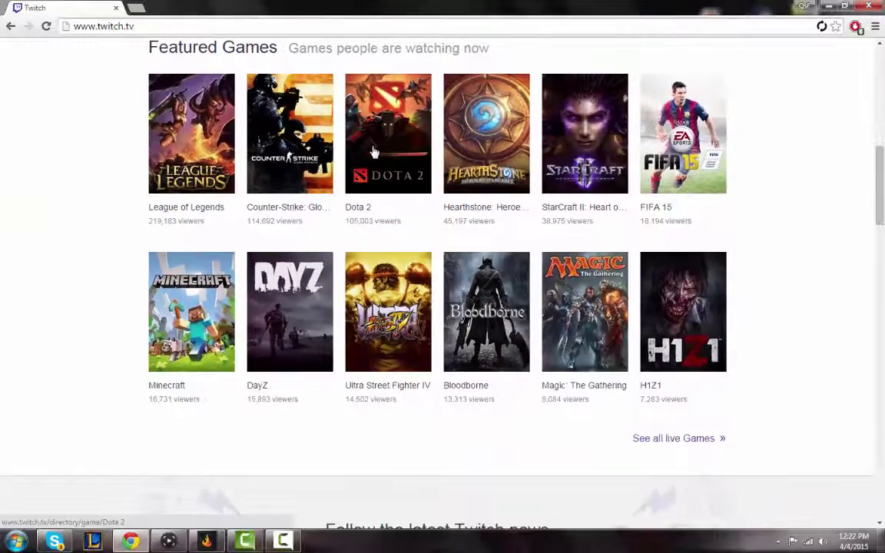
{"action": "scroll", "coordinate": [374, 152], "scroll_direction": "up", "scroll_amount": 5}
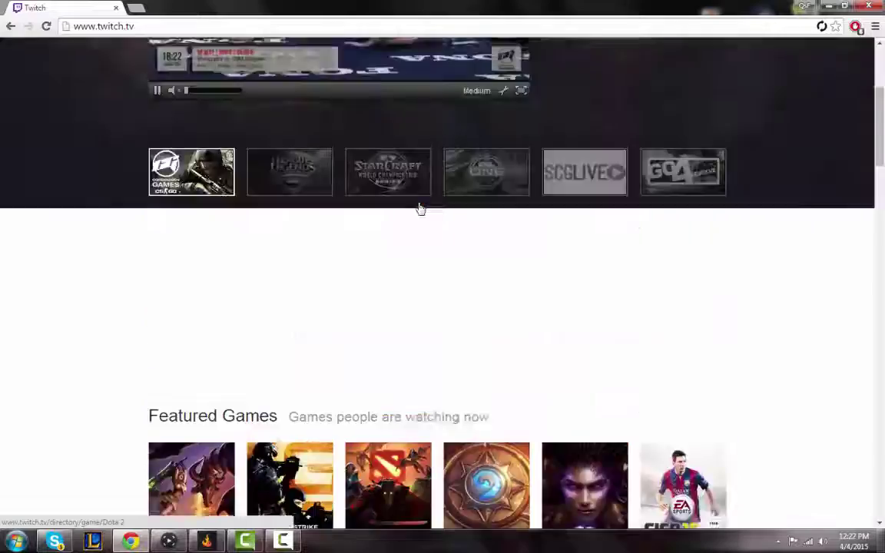
{"action": "scroll", "coordinate": [780, 300], "scroll_direction": "down", "scroll_amount": 5}
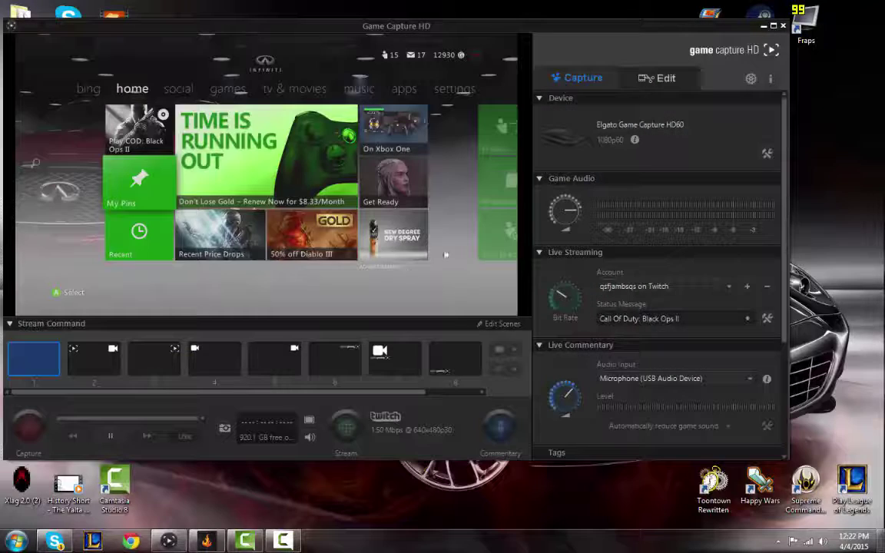
Step: Switch back to Game Capture HD, reposition its window and start the live stream to Twitch
{"action": "left_click_drag", "start_coordinate": [644, 29], "coordinate": [693, 32]}
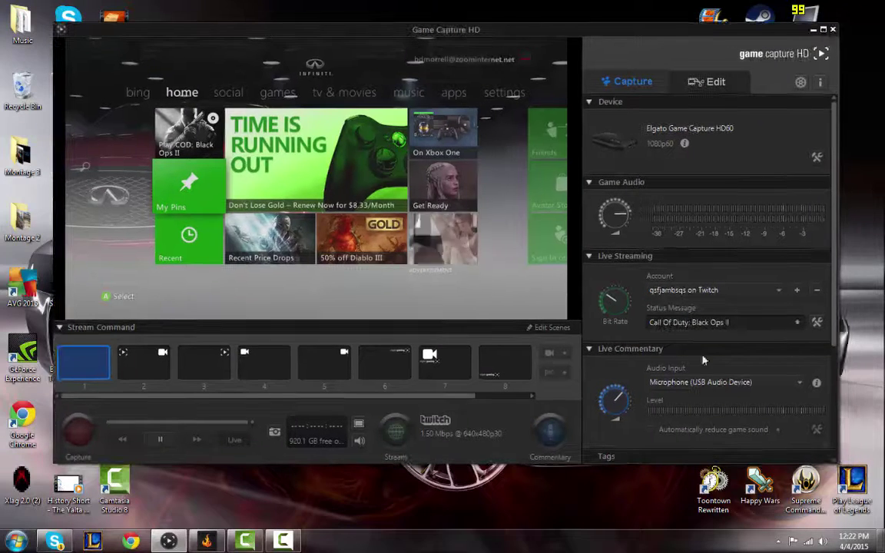
{"action": "left_click", "coordinate": [688, 294]}
{"action": "left_click", "coordinate": [696, 309]}
{"action": "left_click_drag", "start_coordinate": [744, 322], "coordinate": [659, 295]}
{"action": "left_click", "coordinate": [395, 431]}
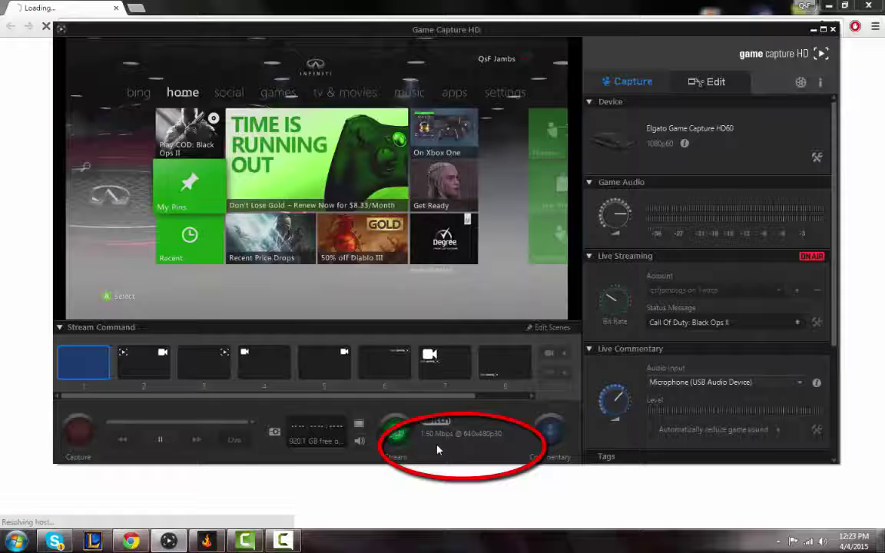
{"action": "left_click", "coordinate": [813, 30]}
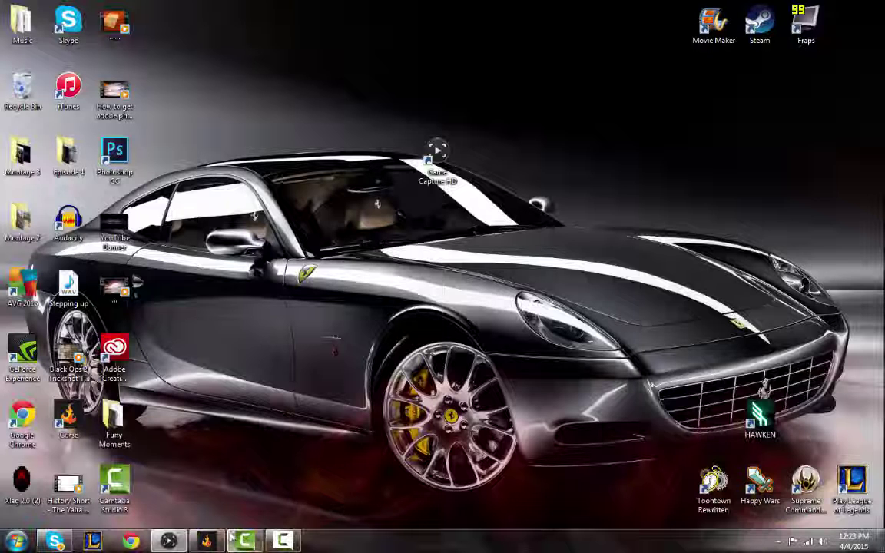
{"action": "left_click", "coordinate": [168, 541]}
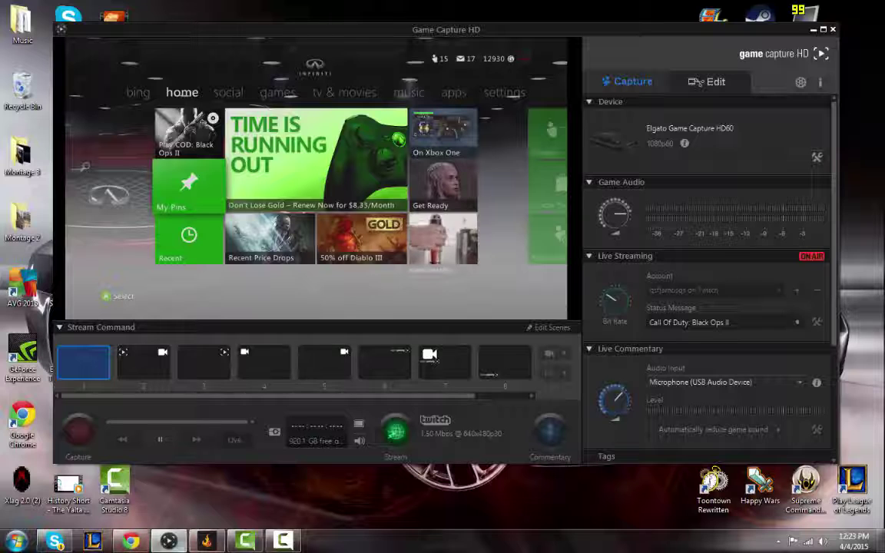
{"action": "mouse_move", "coordinate": [175, 542]}
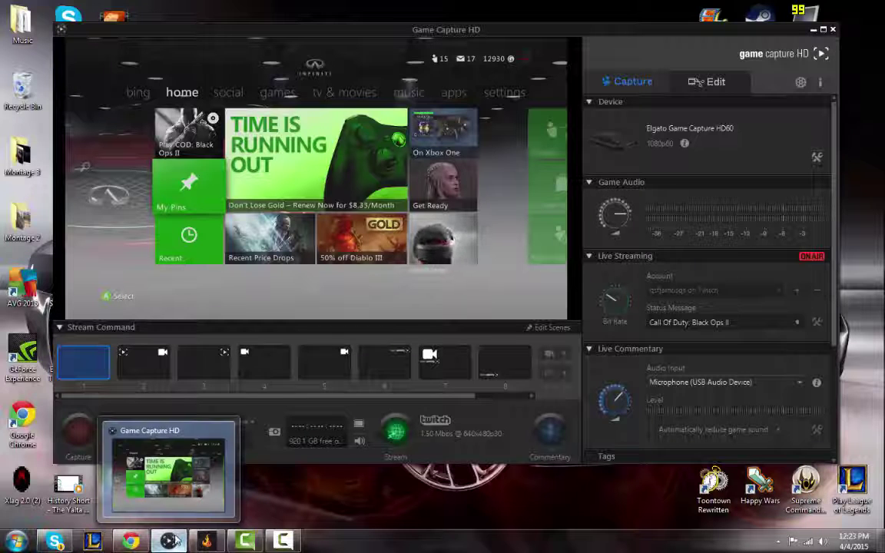
{"action": "right_click", "coordinate": [134, 541]}
{"action": "left_click", "coordinate": [271, 504]}
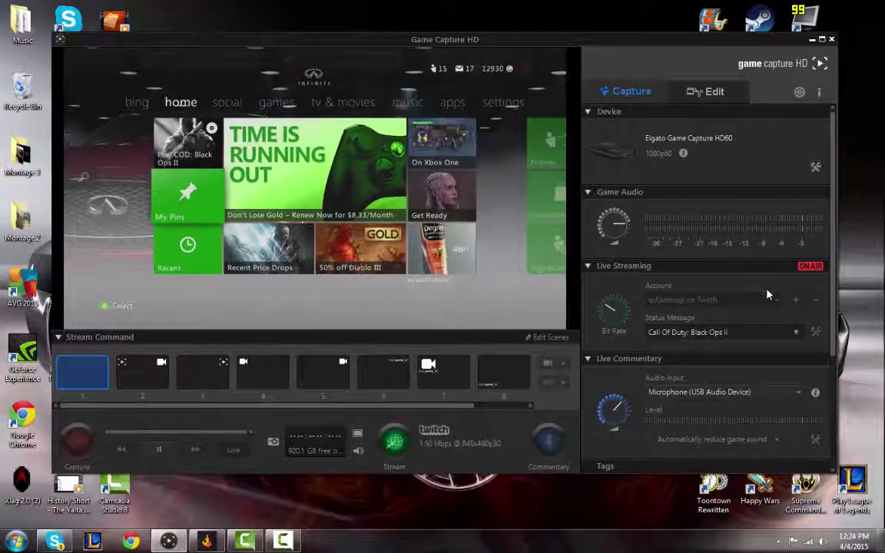
{"action": "scroll", "coordinate": [727, 197], "scroll_direction": "down", "scroll_amount": 2}
{"action": "scroll", "coordinate": [729, 197], "scroll_direction": "up", "scroll_amount": 2}
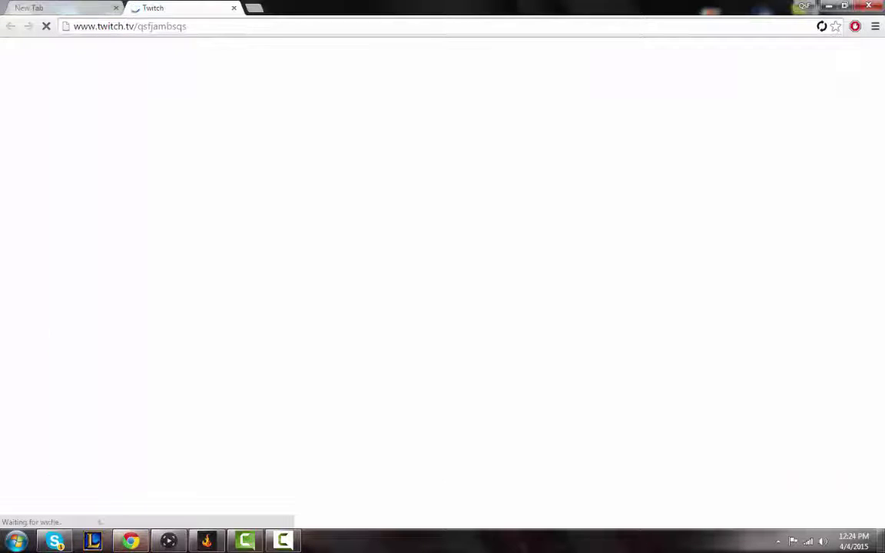
Step: Close the blank Chrome tab, keeping the Twitch channel page open
{"action": "left_click", "coordinate": [104, 8]}
{"action": "left_click", "coordinate": [116, 8]}
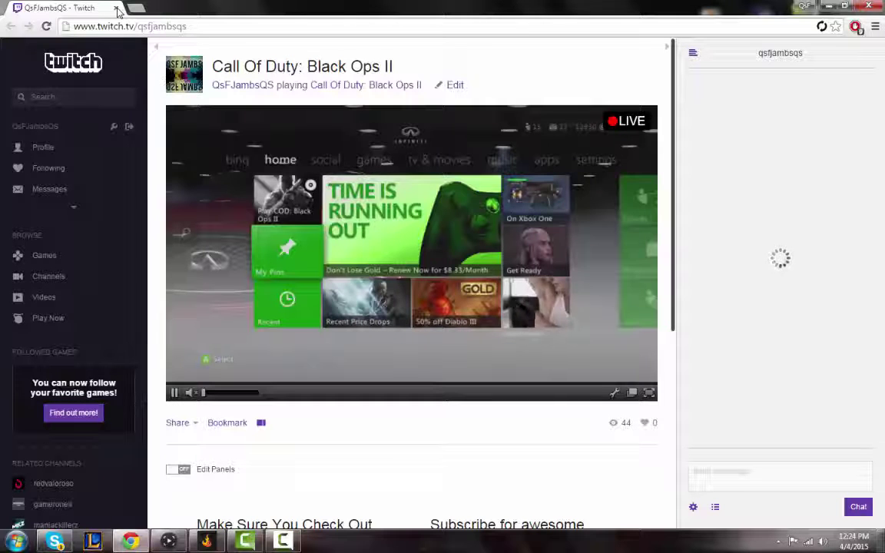
Step: Quit Game Capture HD, stopping the Twitch stream, and close the Twitch channel page in Chrome
{"action": "key", "text": "alt+Tab"}
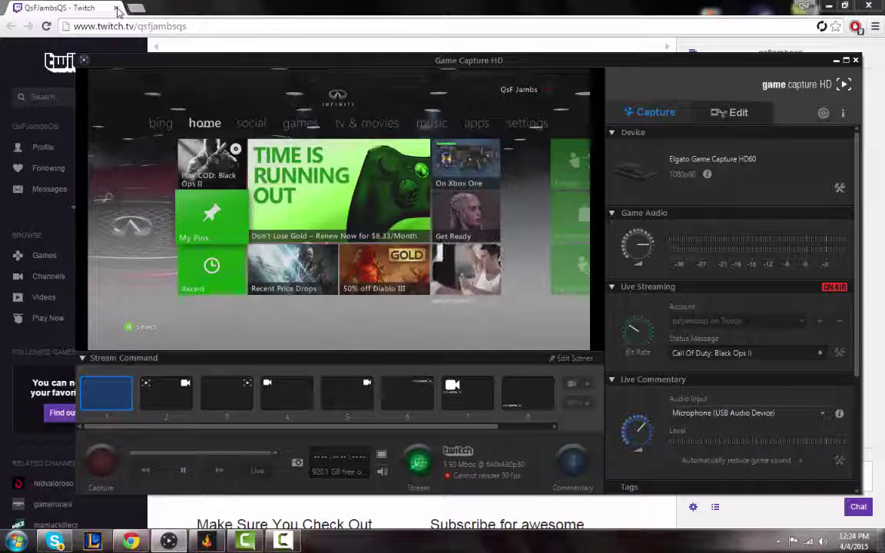
{"action": "scroll", "coordinate": [730, 307], "scroll_direction": "down", "scroll_amount": 4}
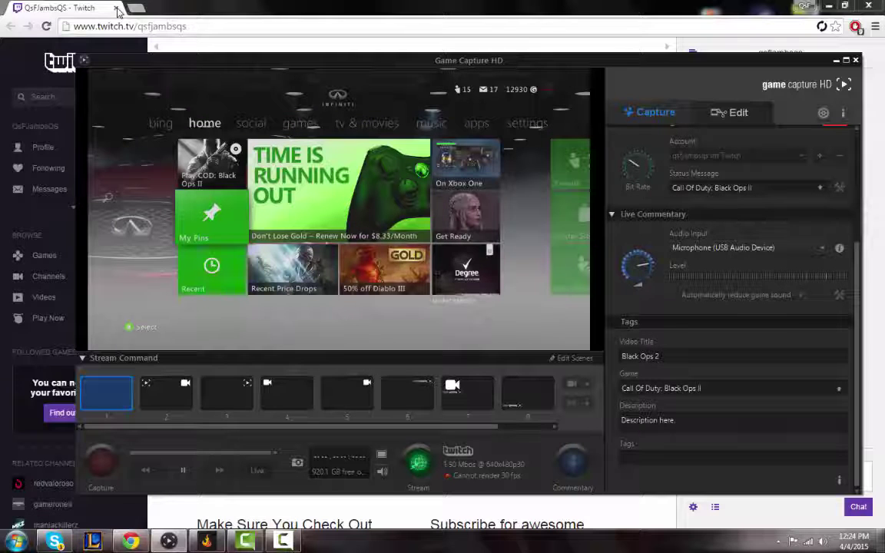
{"action": "key", "text": "alt+F4"}
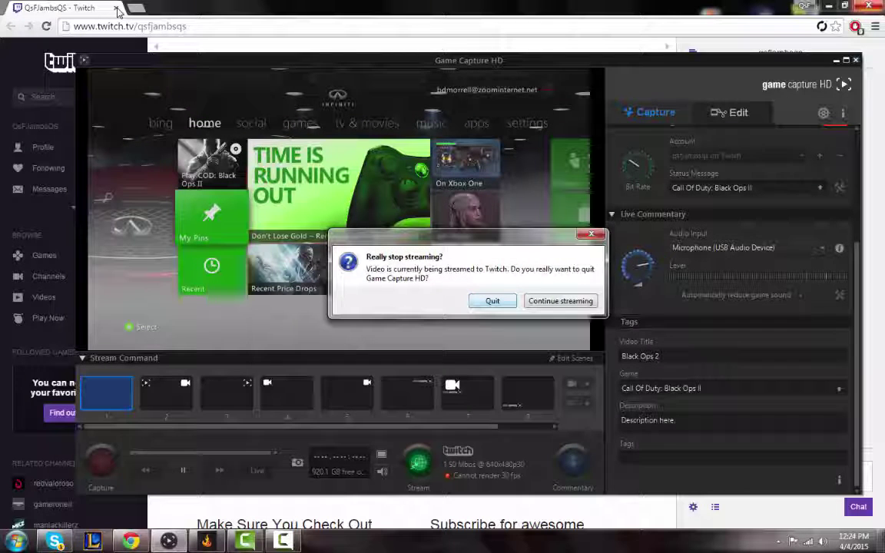
{"action": "key", "text": "Return"}
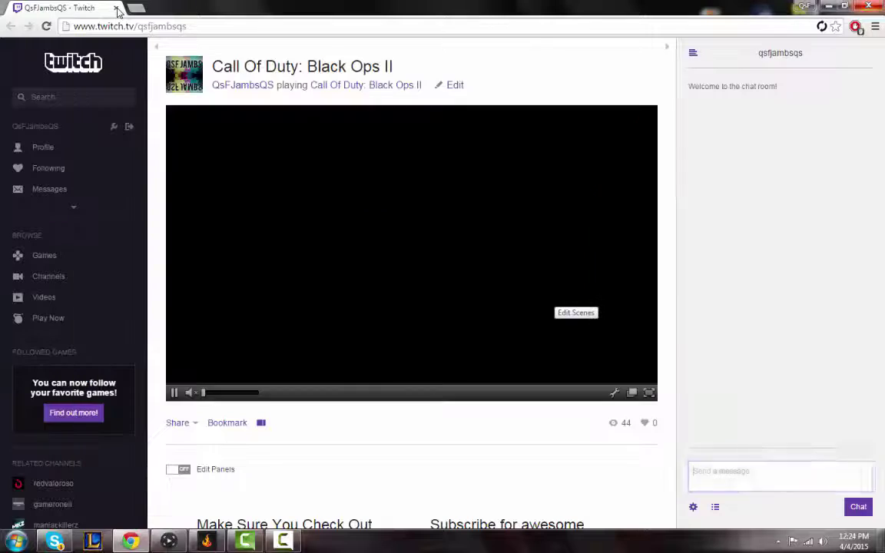
{"action": "left_click", "coordinate": [116, 8]}
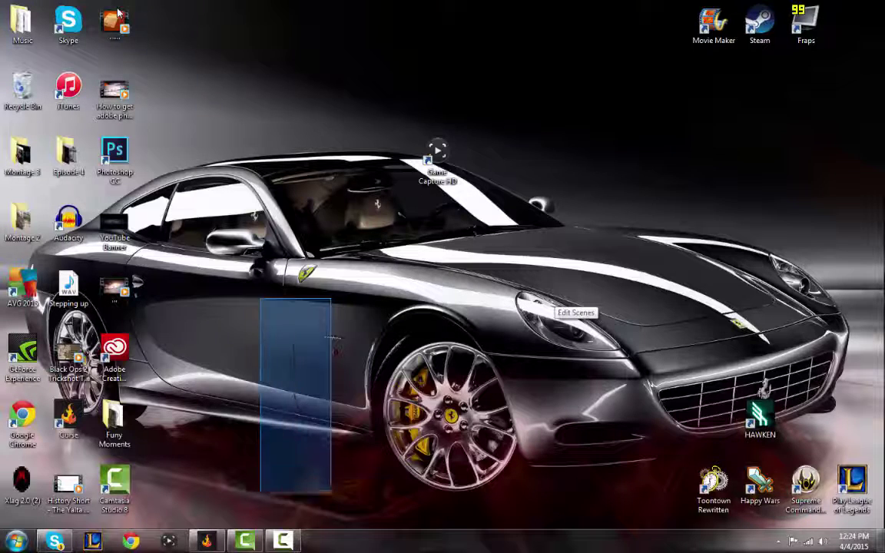